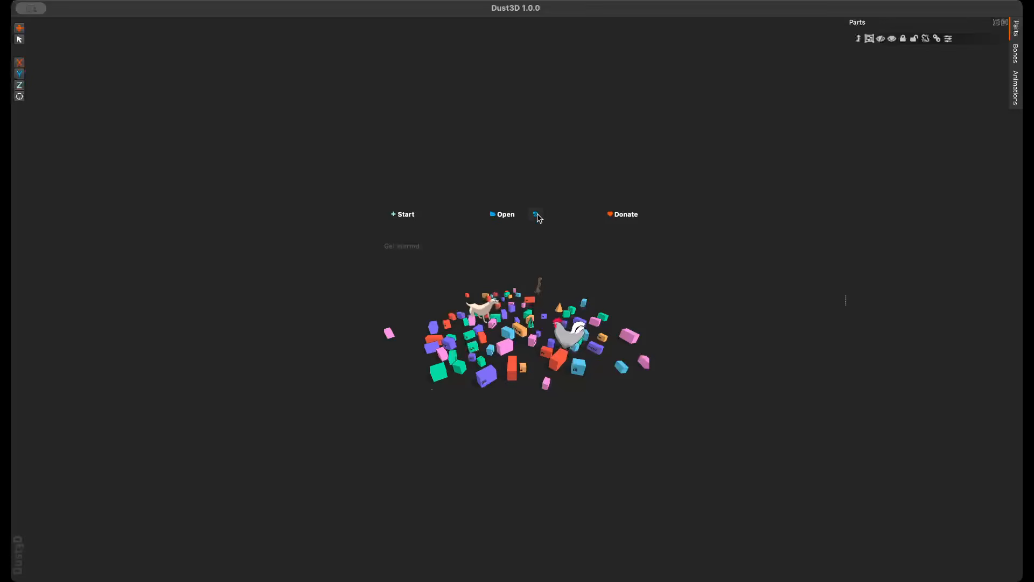
Open the meerkat.ds3 model and box-select its nodes across the reference views, clearing the selection after each check
click(570, 230)
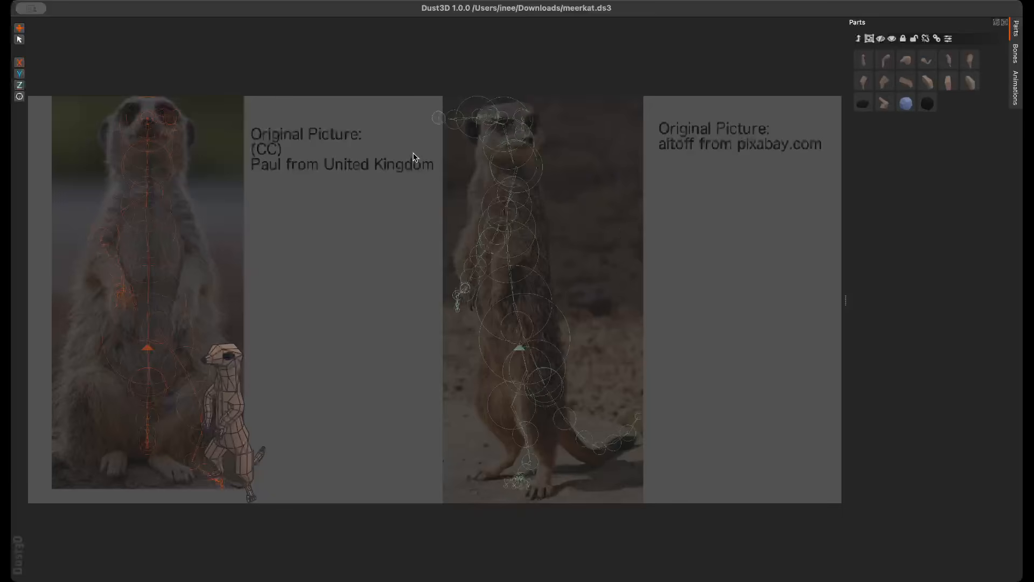
drag(402, 106, 741, 490)
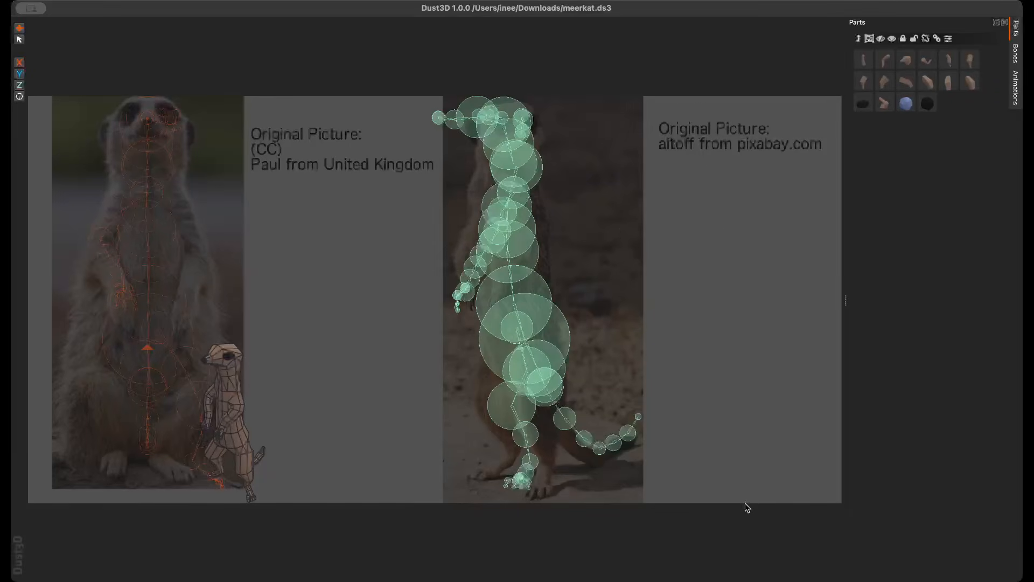
click(736, 422)
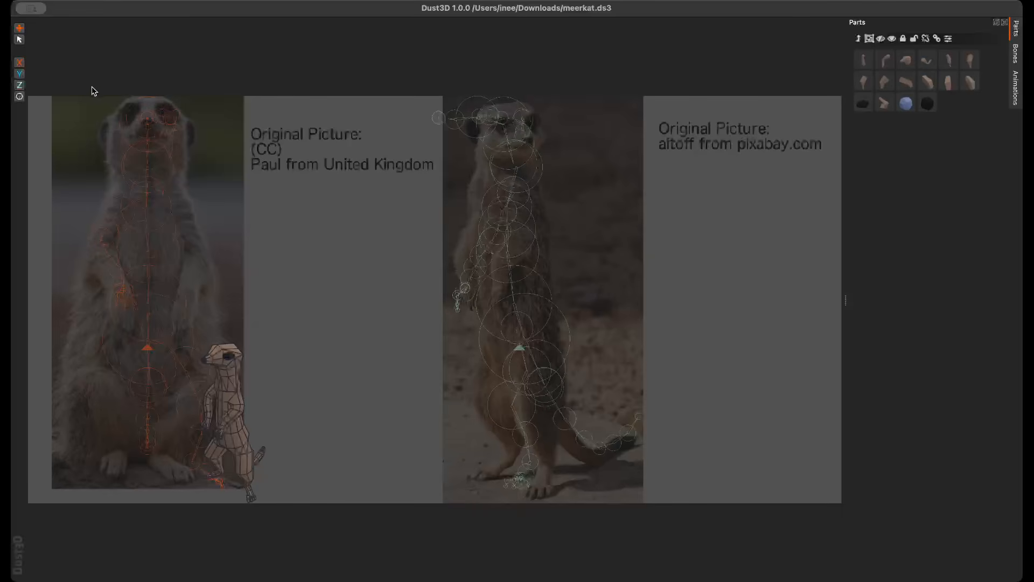
drag(86, 98, 701, 488)
click(730, 388)
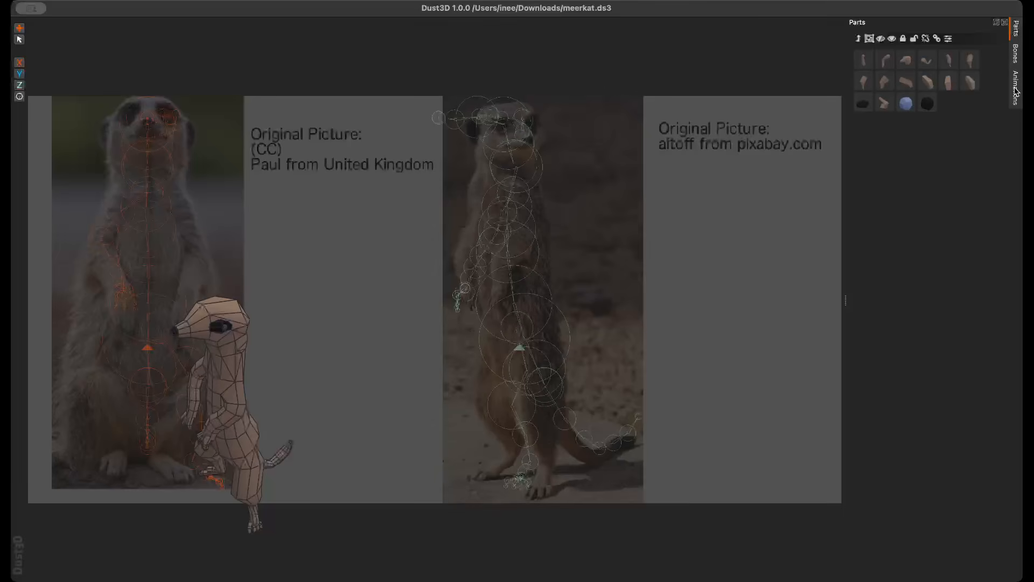
Examine the Biped bone template and skinned preview, highlighting the Neck bone and the model's edges in the side view
click(1016, 54)
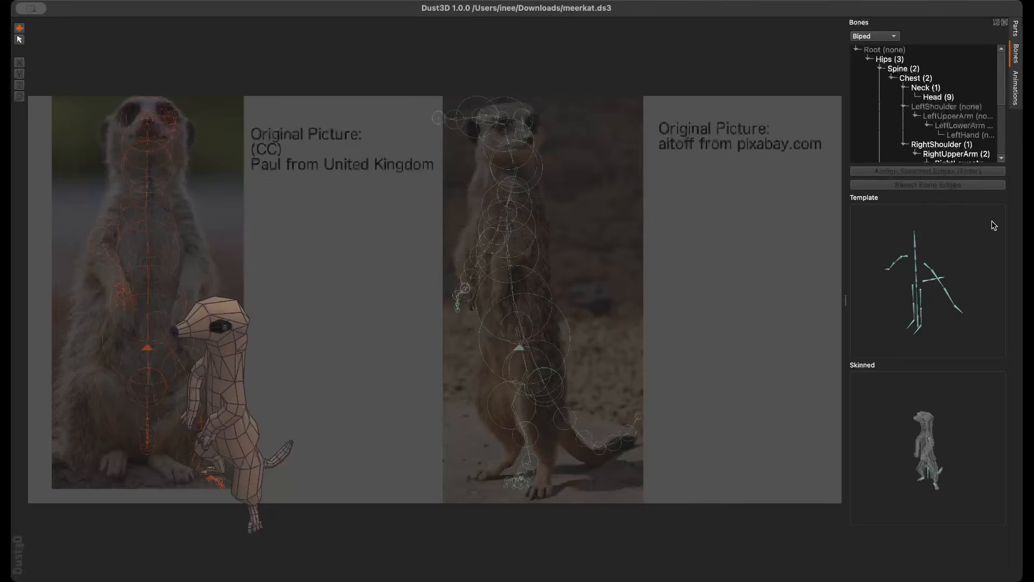
middle_drag(954, 295, 814, 304)
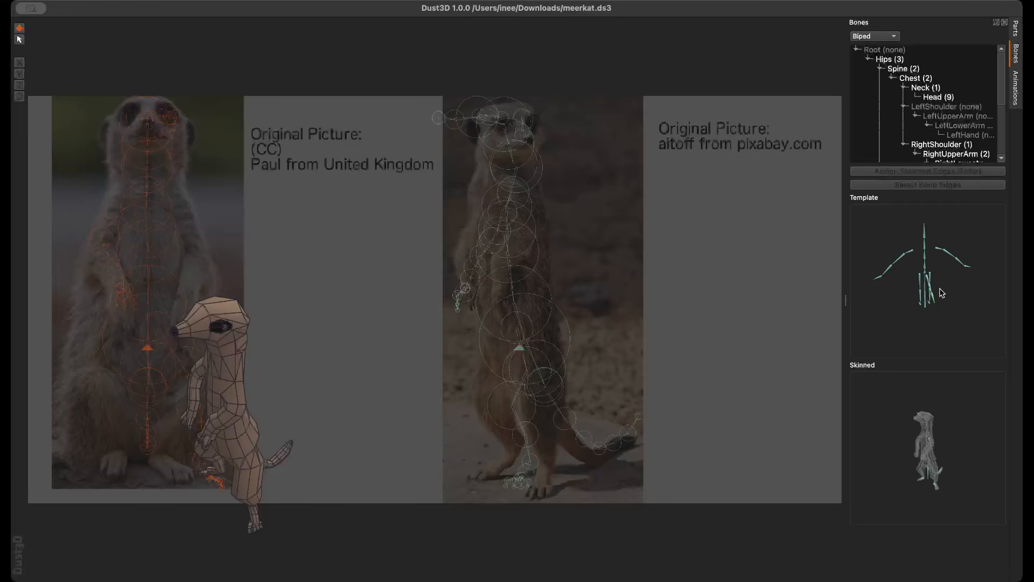
middle_drag(941, 293, 787, 305)
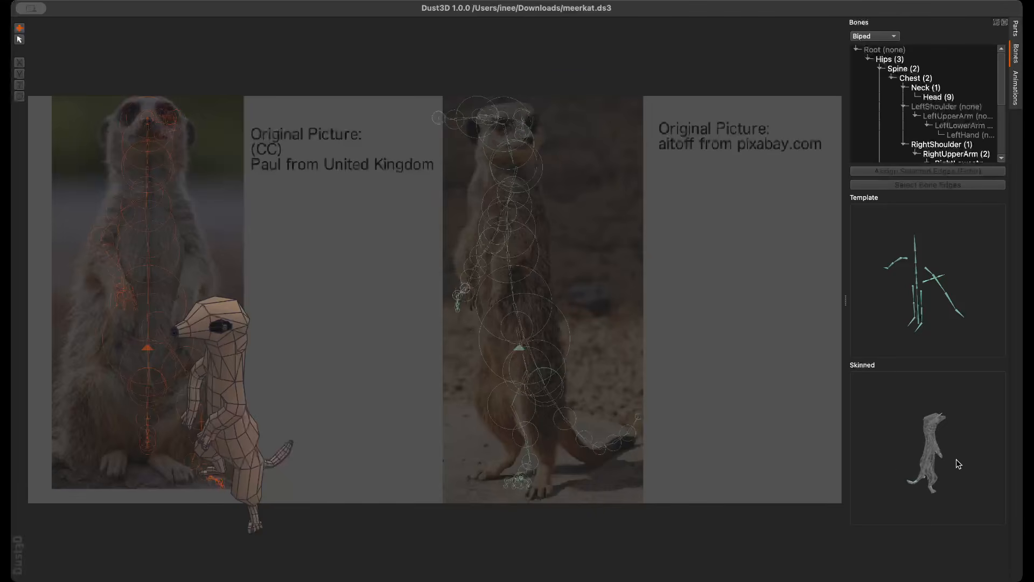
click(925, 89)
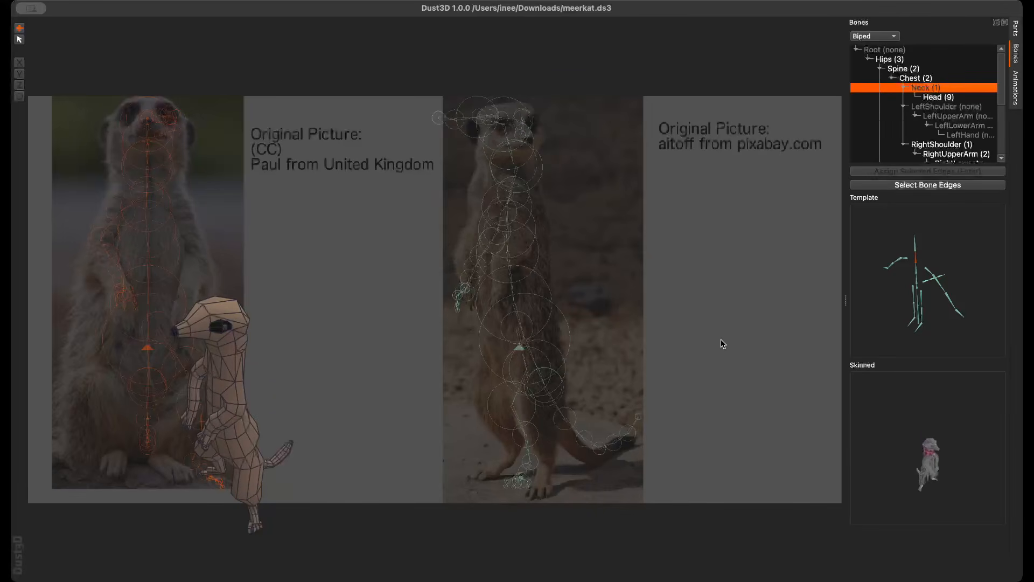
drag(405, 101, 727, 504)
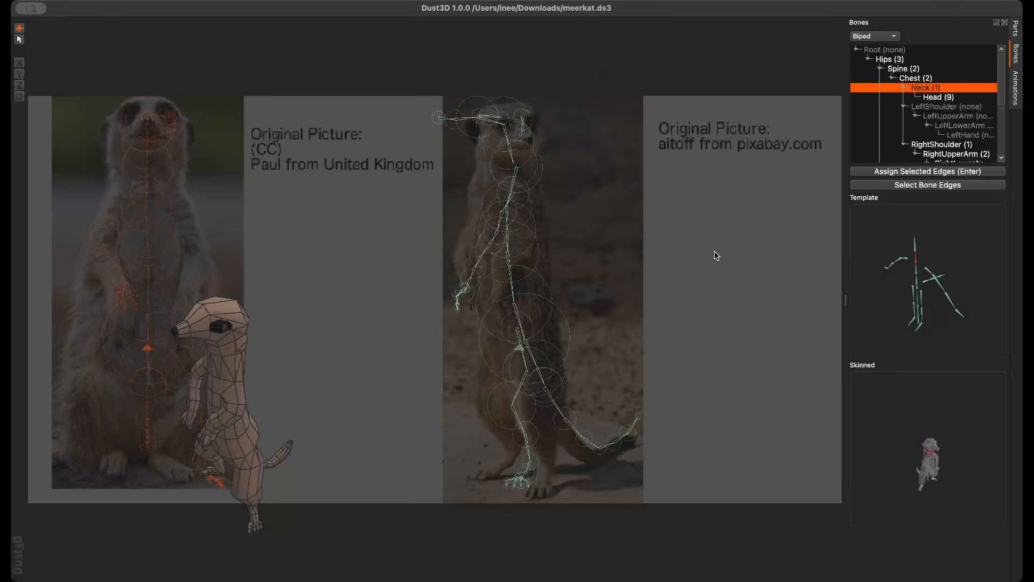
click(687, 263)
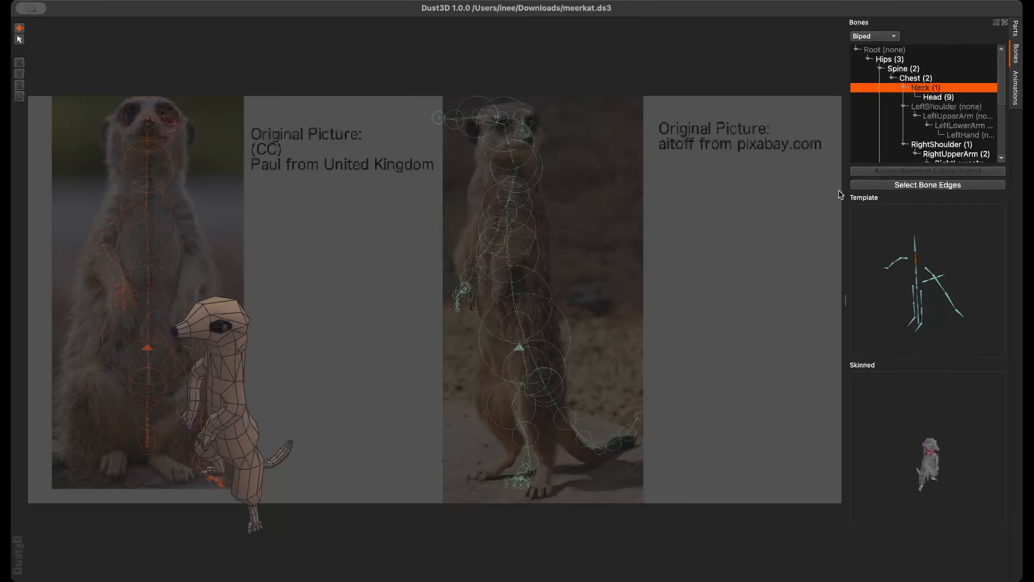
Delete all existing animations from the model: walk, run, roar, jump, idle and die
click(1016, 88)
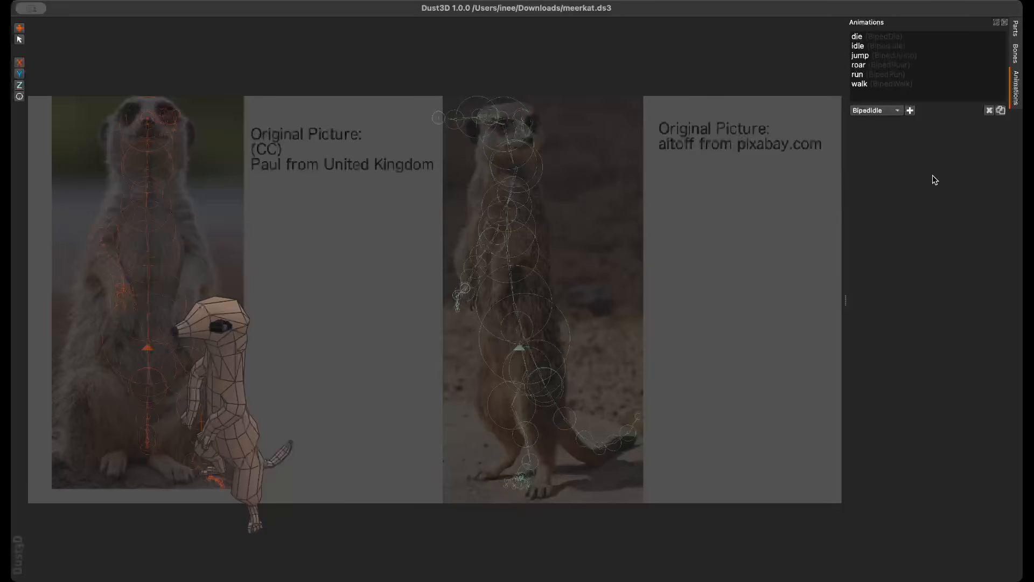
click(894, 84)
click(988, 110)
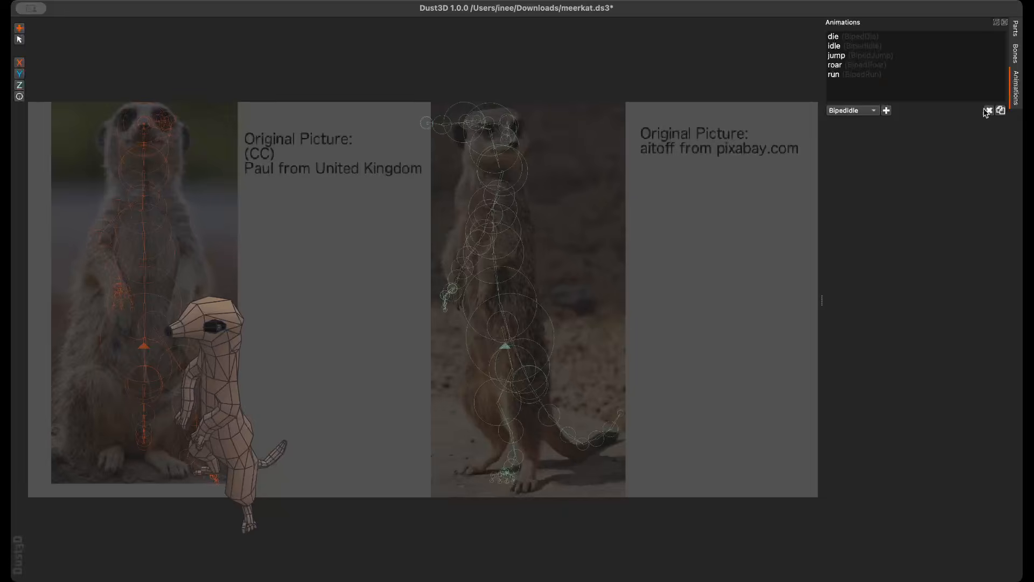
click(901, 75)
click(988, 111)
click(905, 66)
click(988, 110)
click(883, 55)
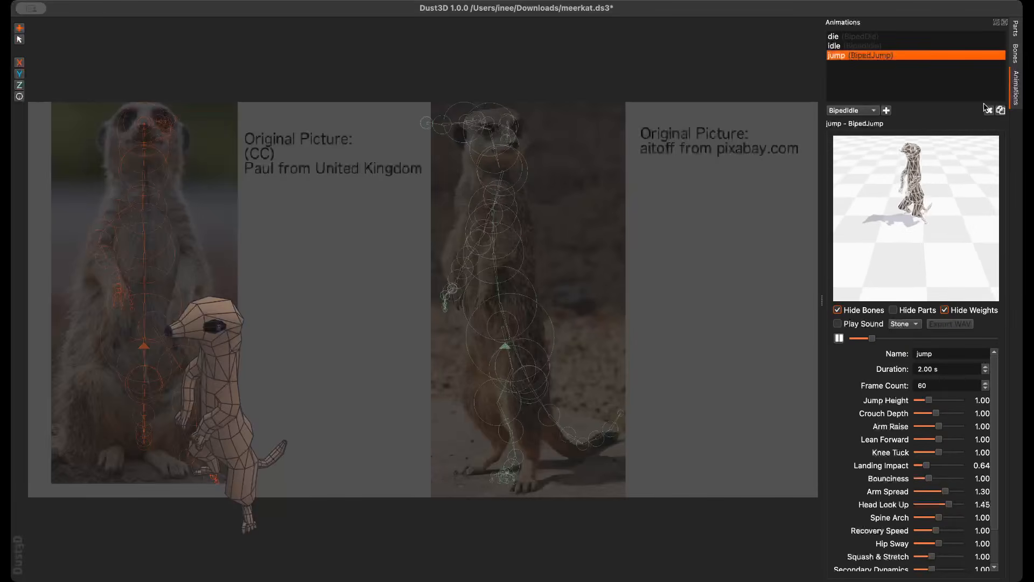
click(988, 111)
click(862, 46)
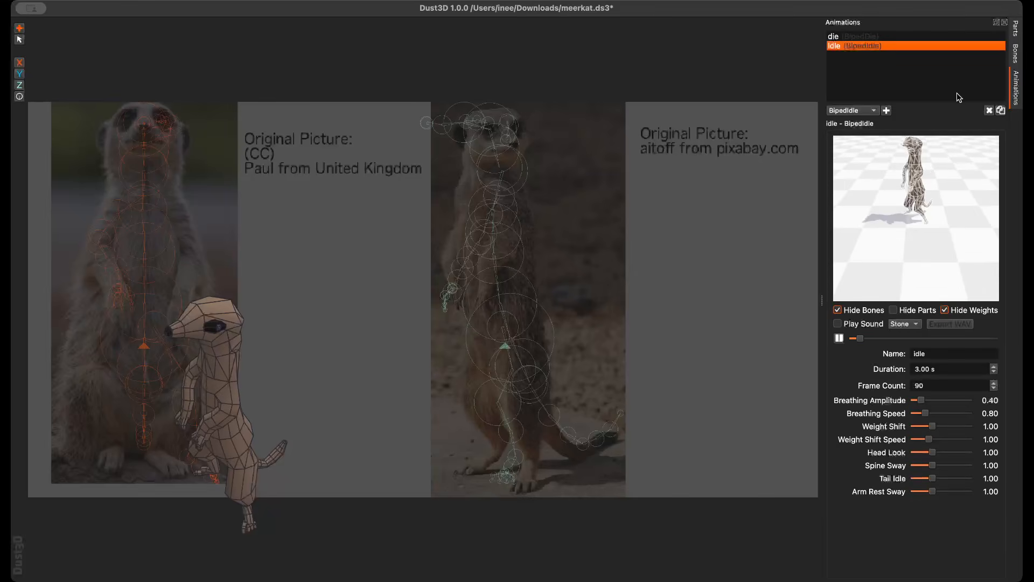
click(989, 111)
click(849, 36)
click(989, 111)
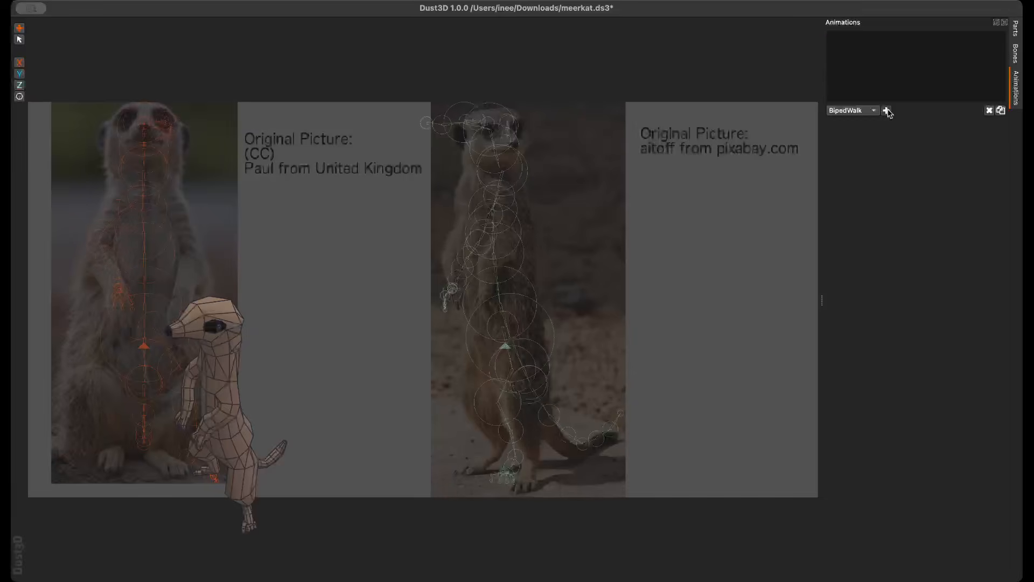
Add a BipedWalk animation and display the meerkat without its wireframe
click(887, 111)
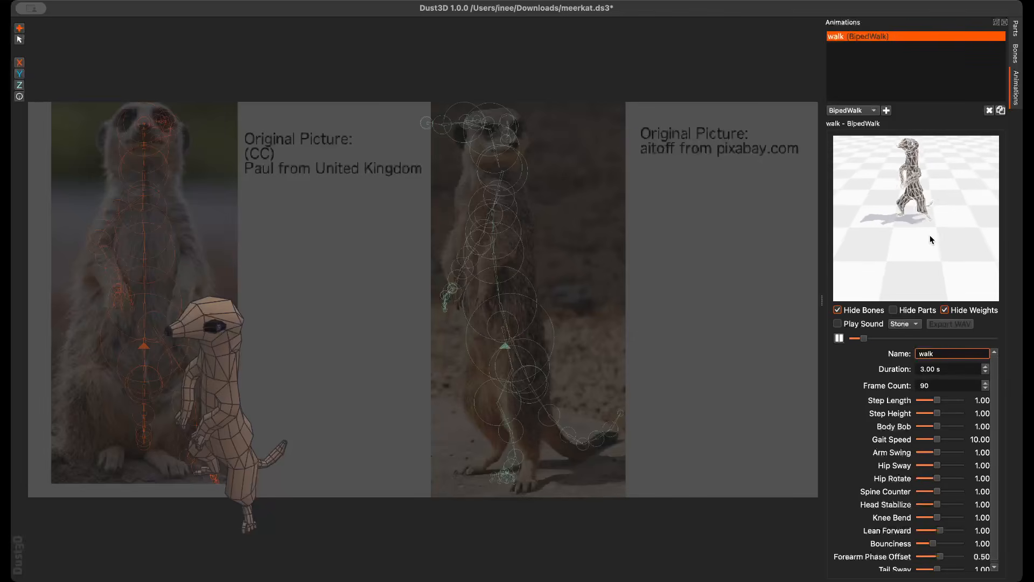
click(922, 251)
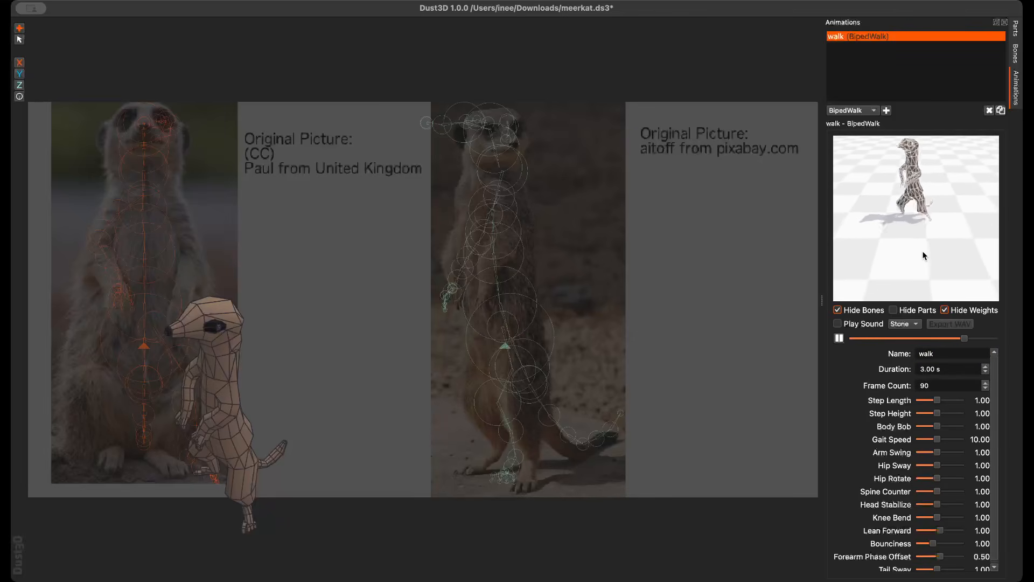
drag(932, 247, 887, 235)
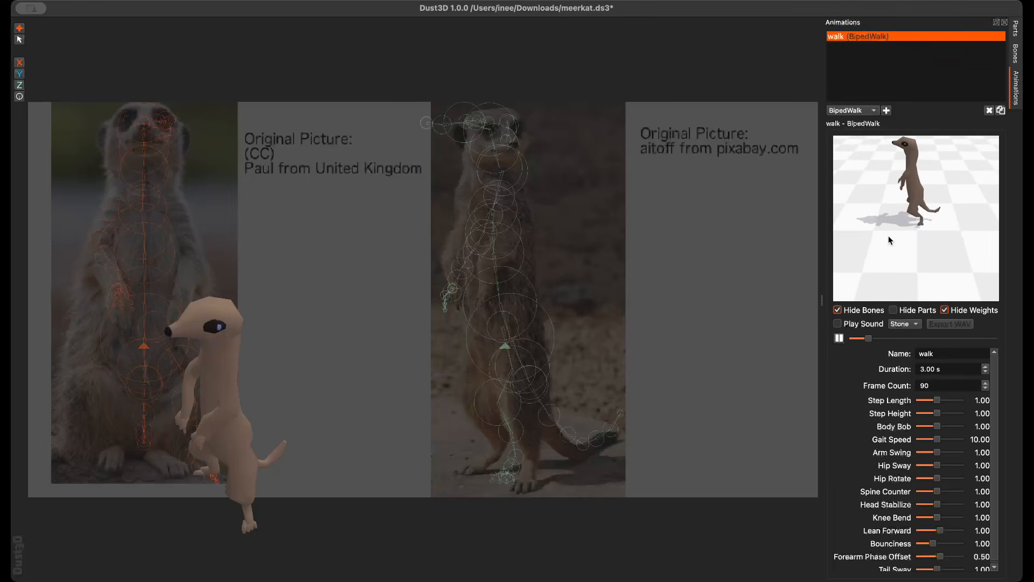
Set the walk animation's Gait Speed to 4.30 and check the motion from other angles
scroll(933, 218, up, 5)
scroll(934, 217, down, 8)
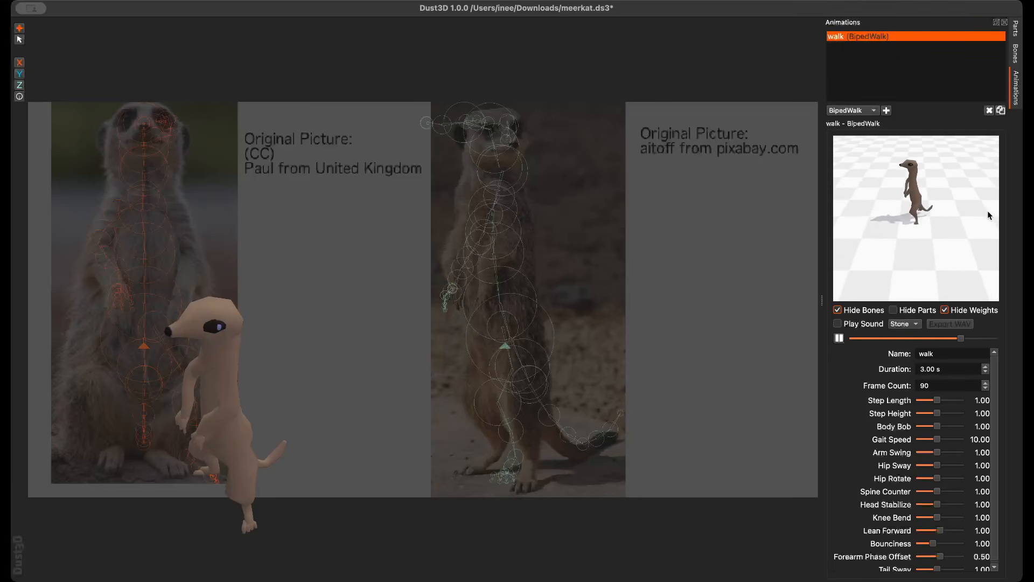
scroll(996, 453, down, 1)
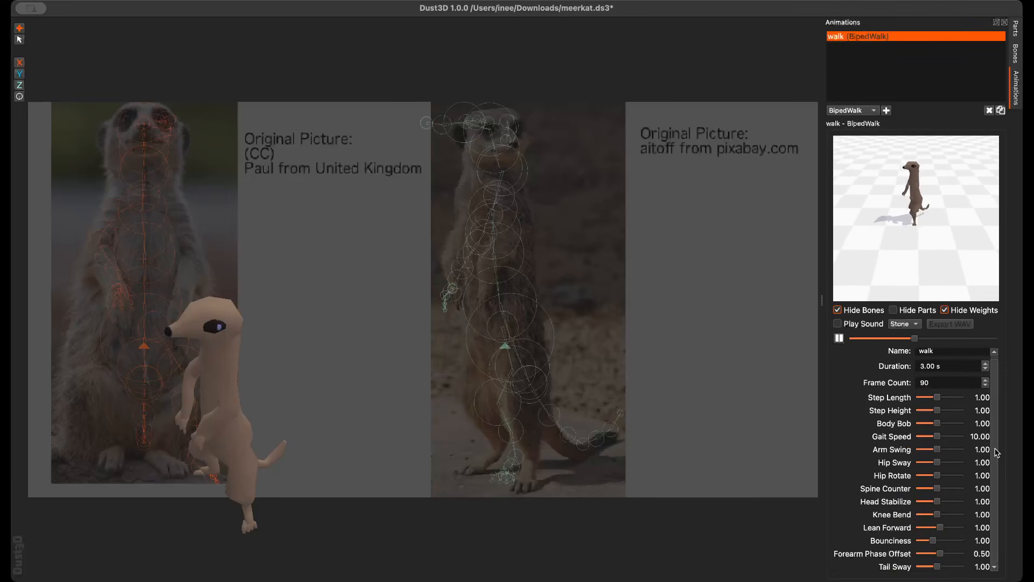
scroll(996, 452, up, 1)
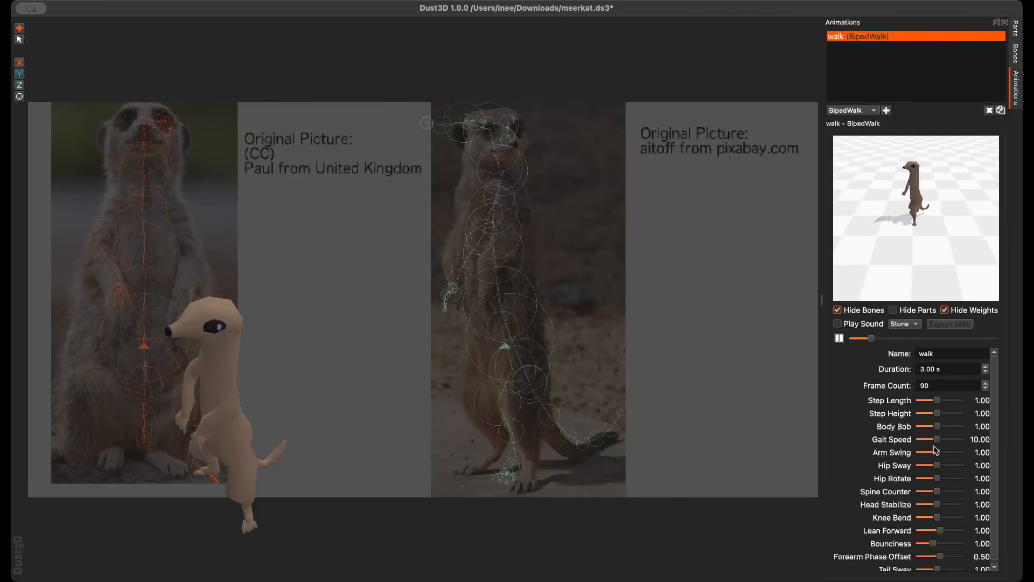
drag(936, 439, 924, 444)
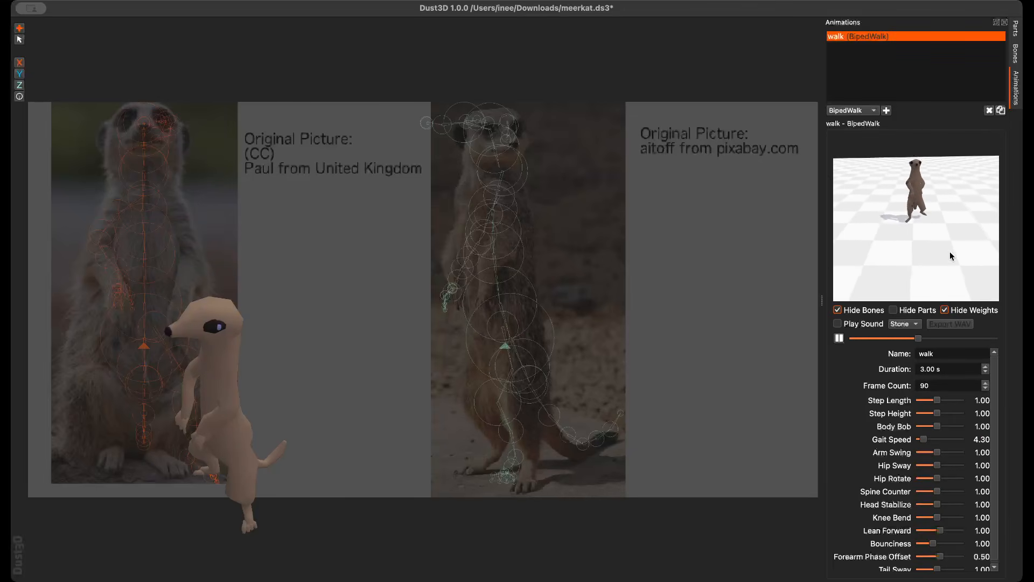
middle_drag(894, 231, 890, 257)
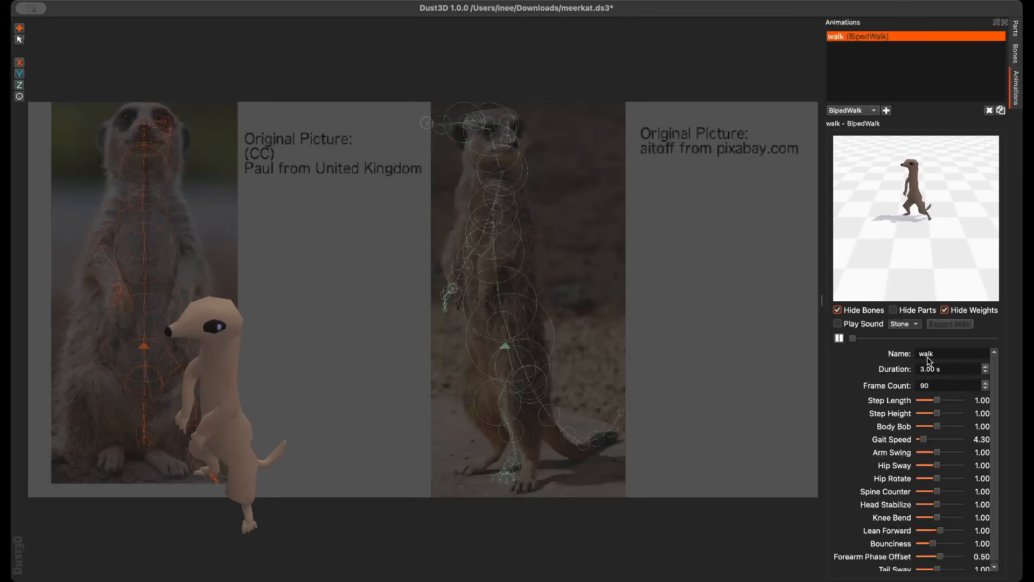
Listen to the walk animation's sound on the Sand and Stone surfaces, switching playback off after each
scroll(911, 324, down, 1)
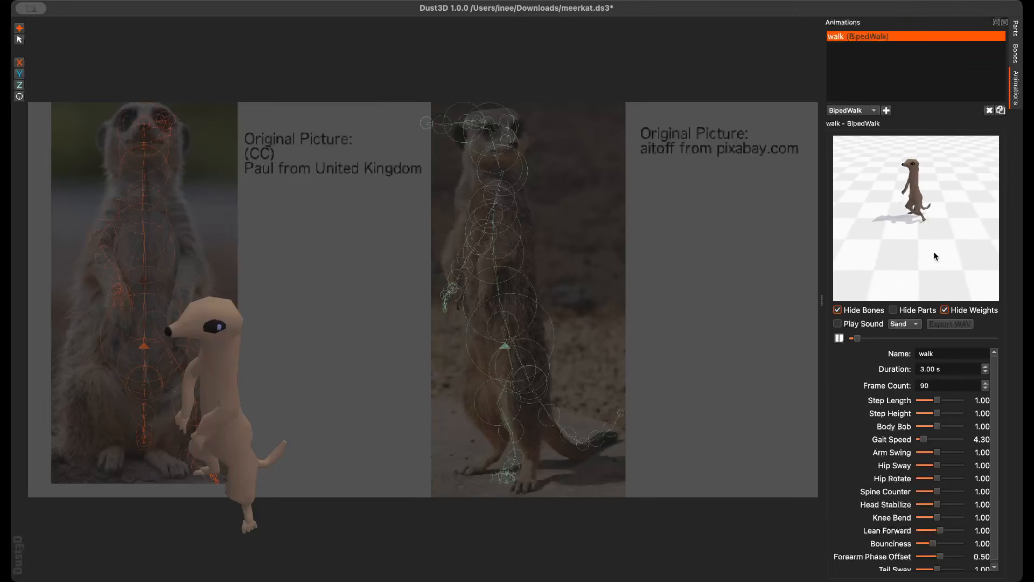
click(862, 324)
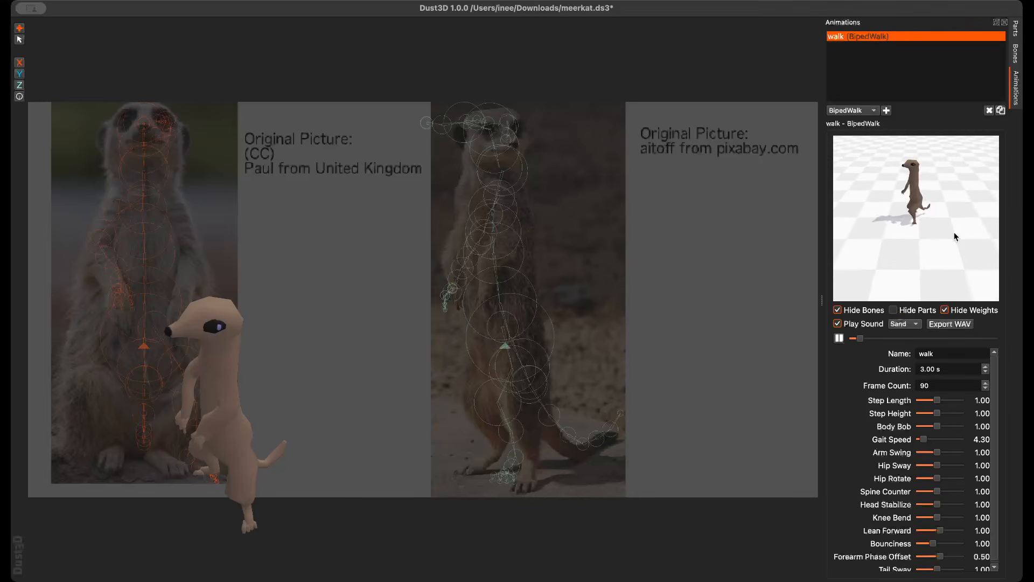
click(869, 325)
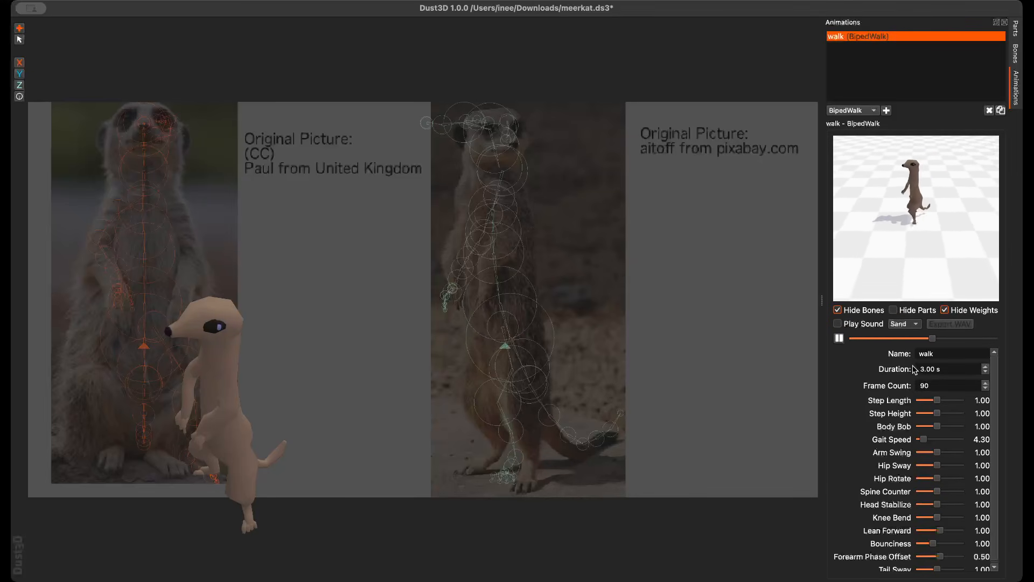
click(863, 324)
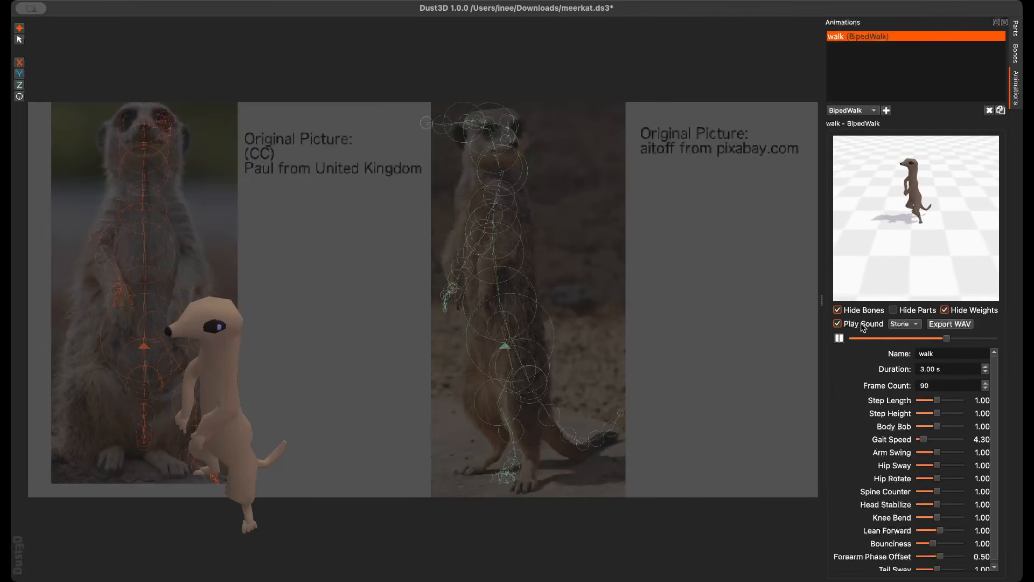
click(863, 324)
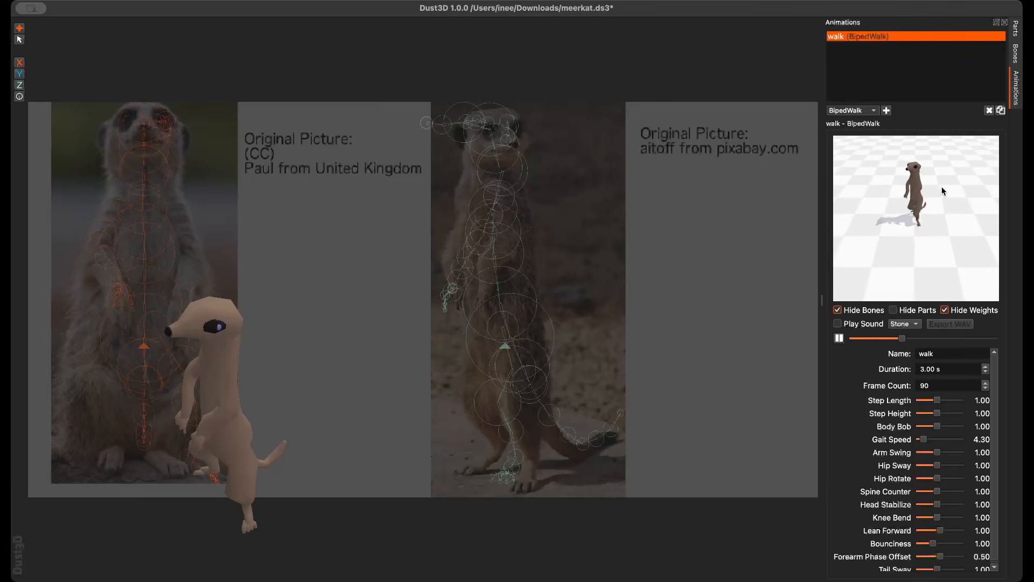
Add a BipedRoar animation to the meerkat and view its preview from another angle
click(876, 113)
click(881, 143)
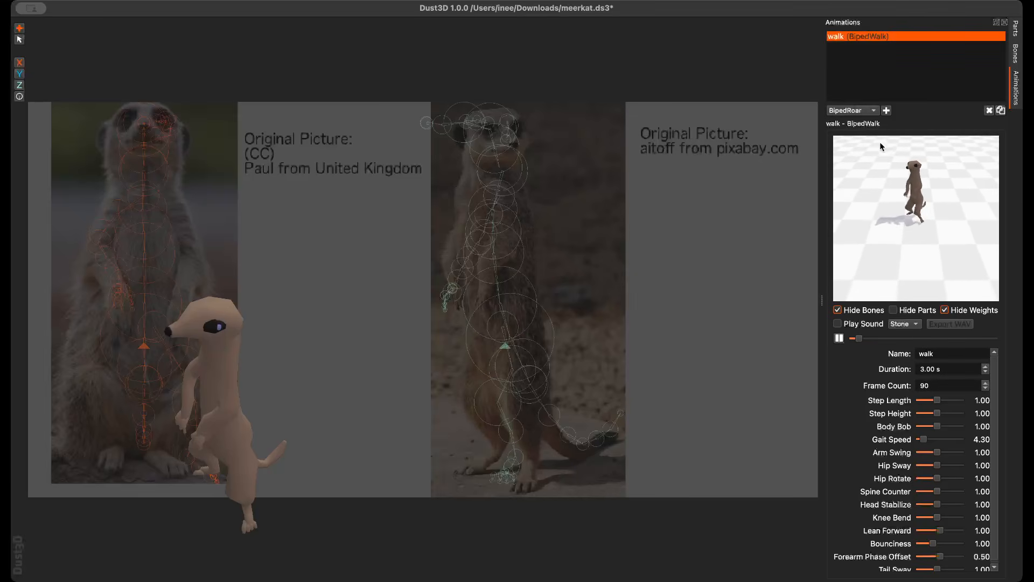
click(886, 110)
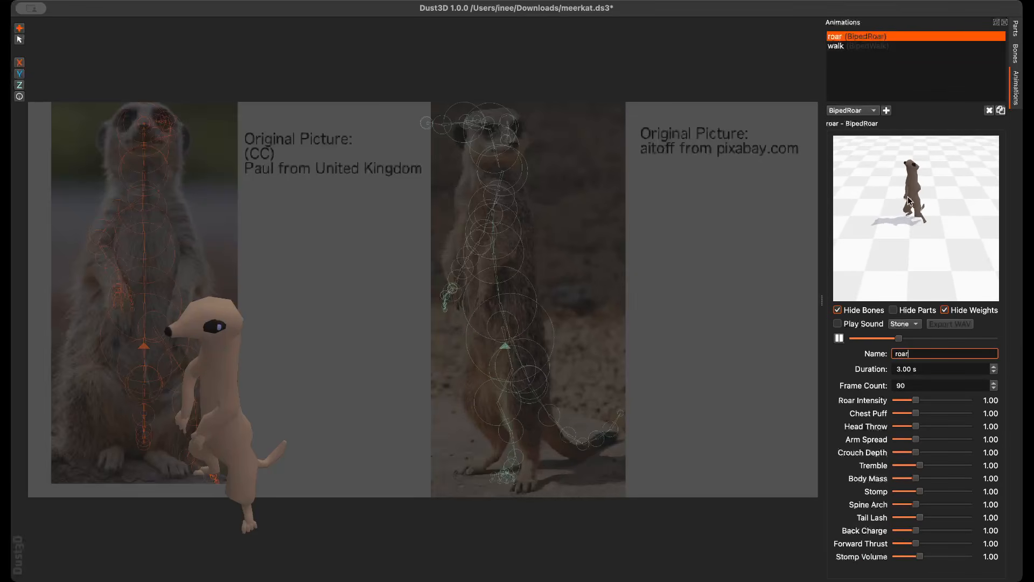
middle_drag(908, 198, 898, 186)
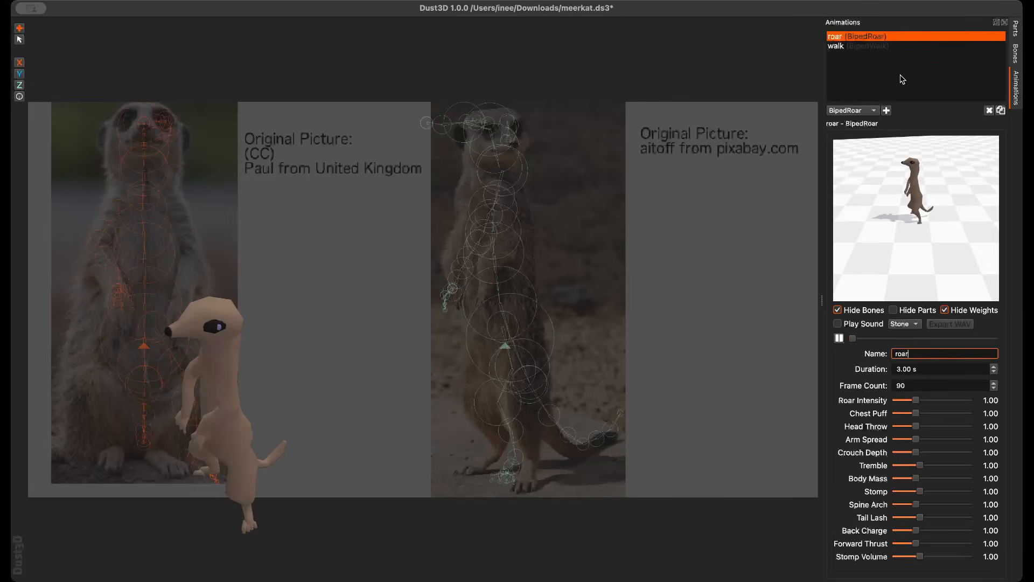